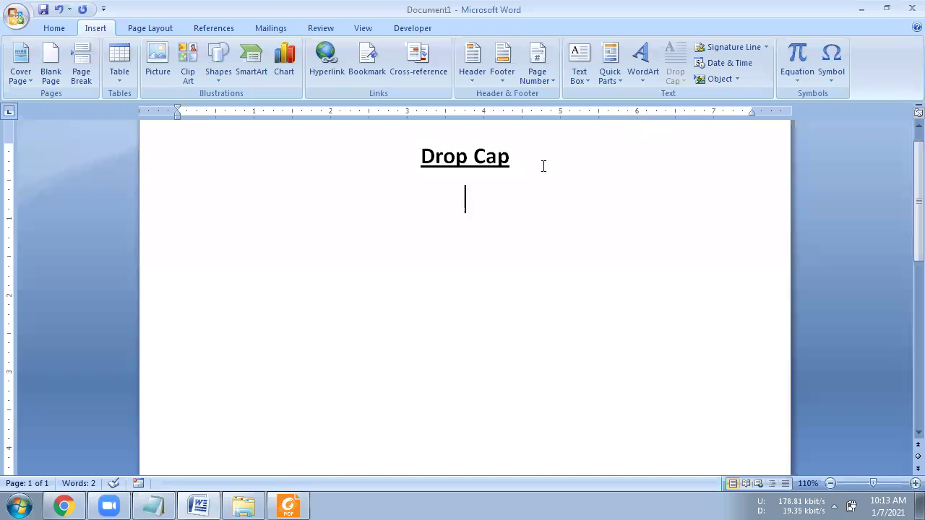
Switch to non-bold, left-aligned 18 pt text and enter =rand(10,4) for ten sample paragraphs.
click(53, 28)
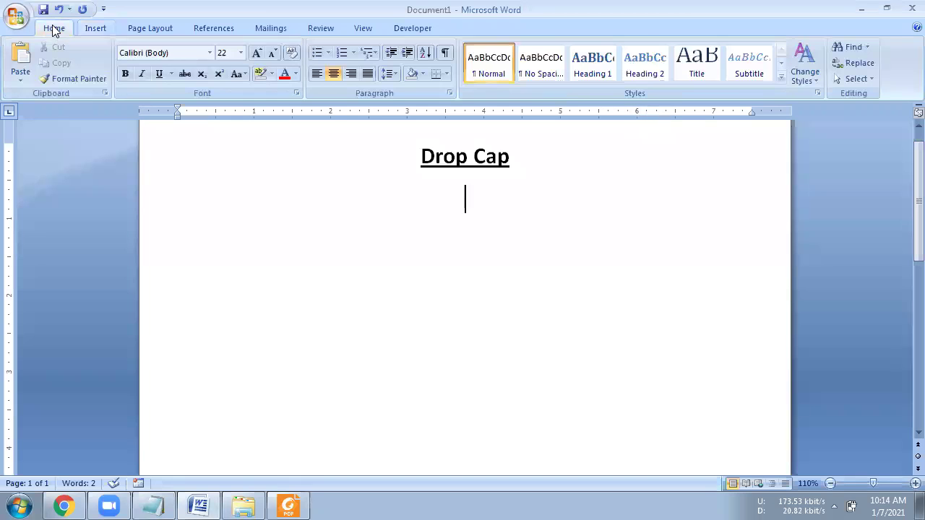
click(126, 74)
click(317, 73)
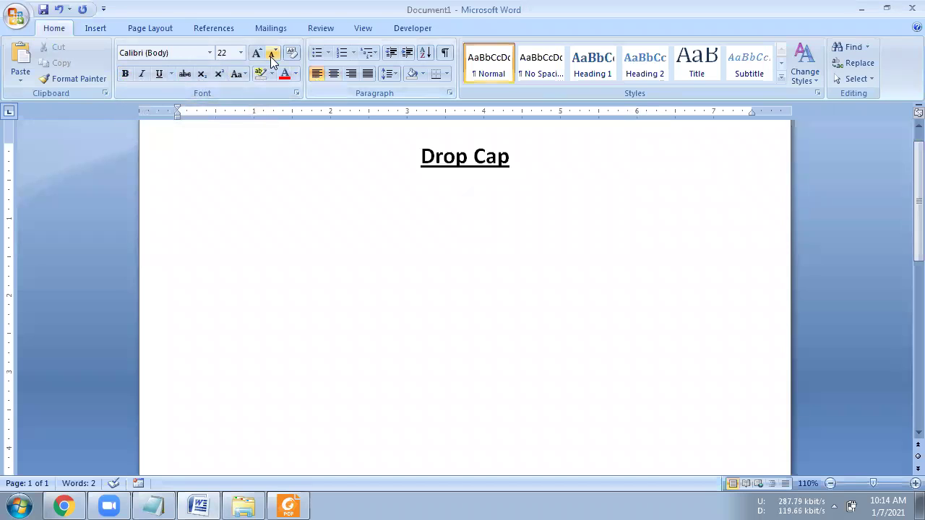
click(273, 54)
click(272, 53)
text(=ran()
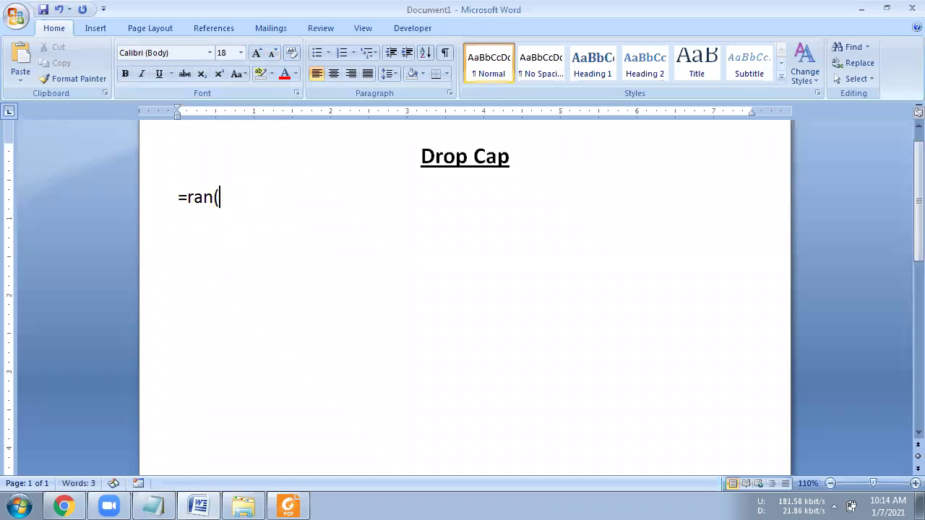
key(BackSpace)
text(d(10,4))
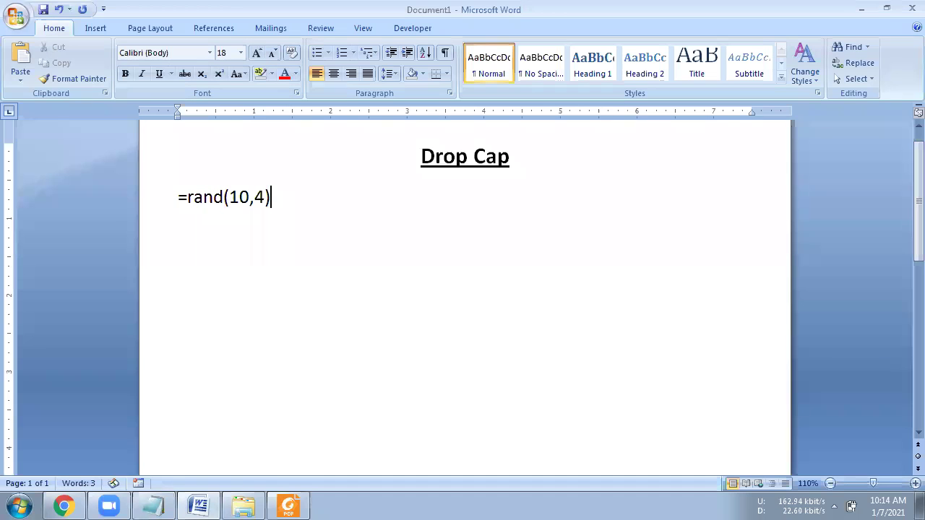
key(Return)
Select the whole document and justify all the text.
scroll(296, 214, up, 3)
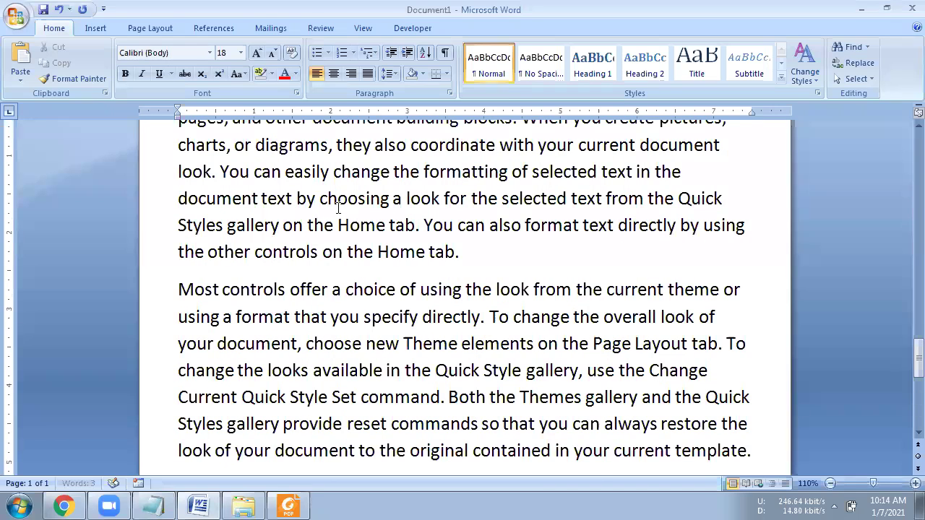
scroll(366, 217, up, 5)
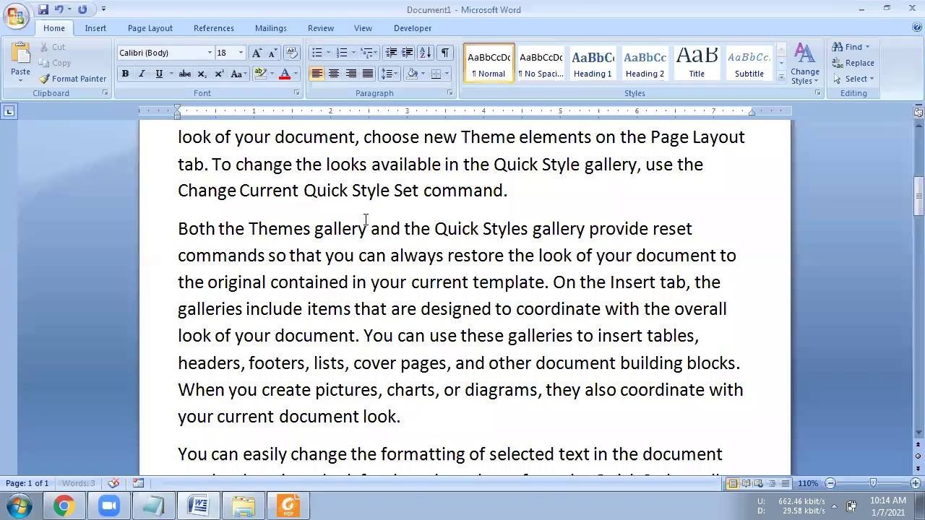
scroll(366, 220, up, 5)
click(238, 255)
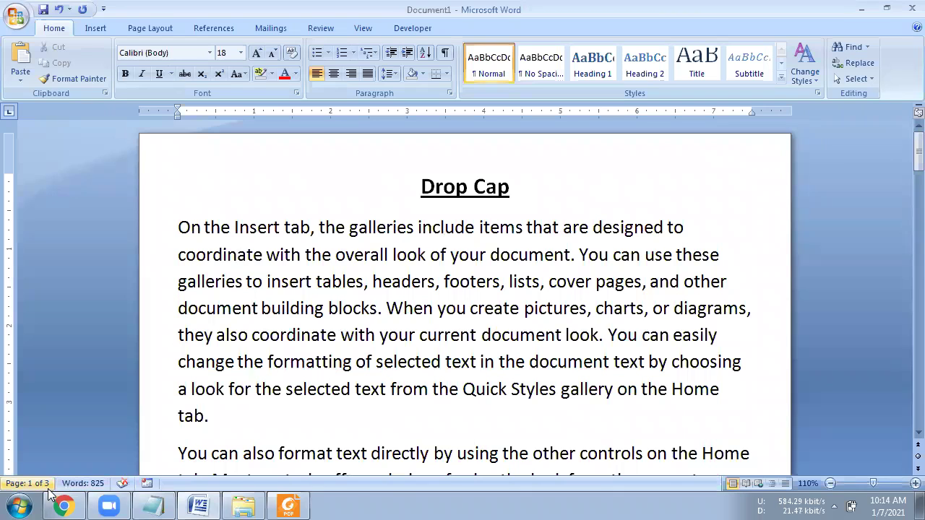
click(239, 334)
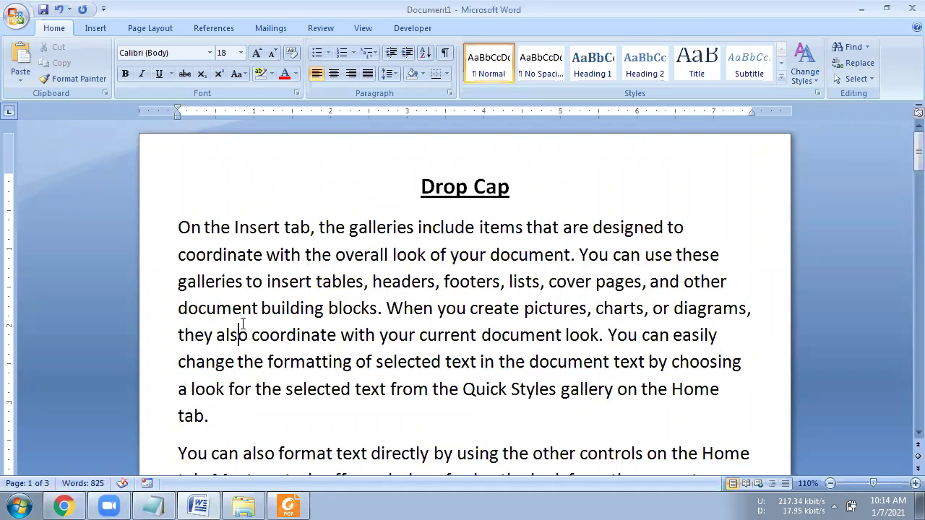
key(ctrl+a)
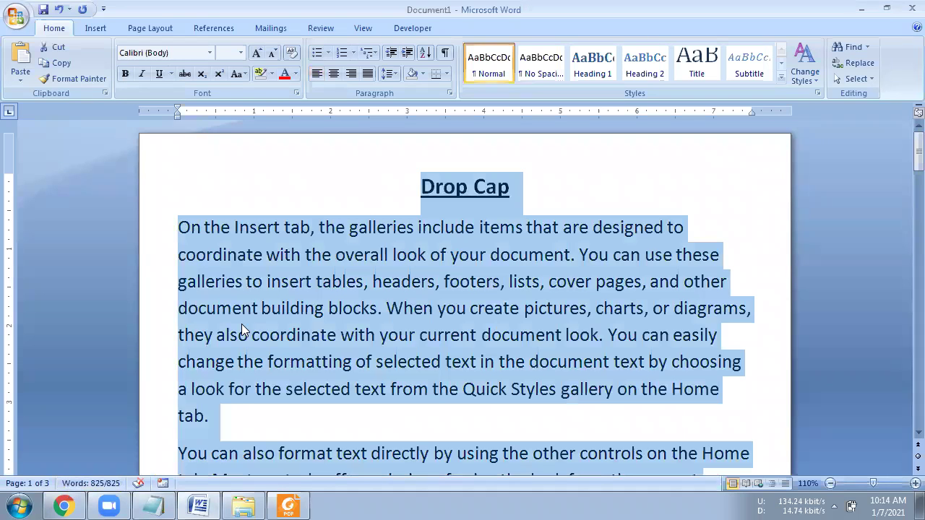
click(367, 73)
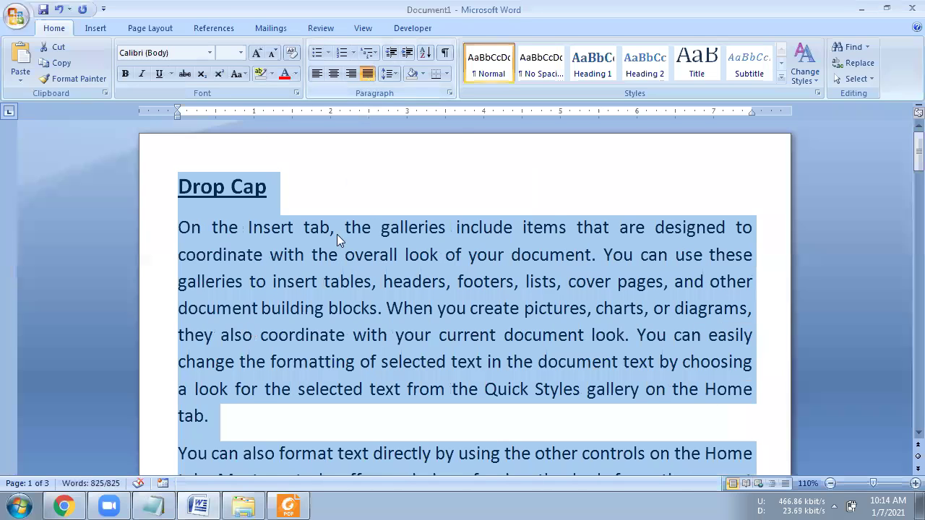
Re-centre the 'Drop Cap' heading with Ctrl+E.
click(337, 253)
click(180, 186)
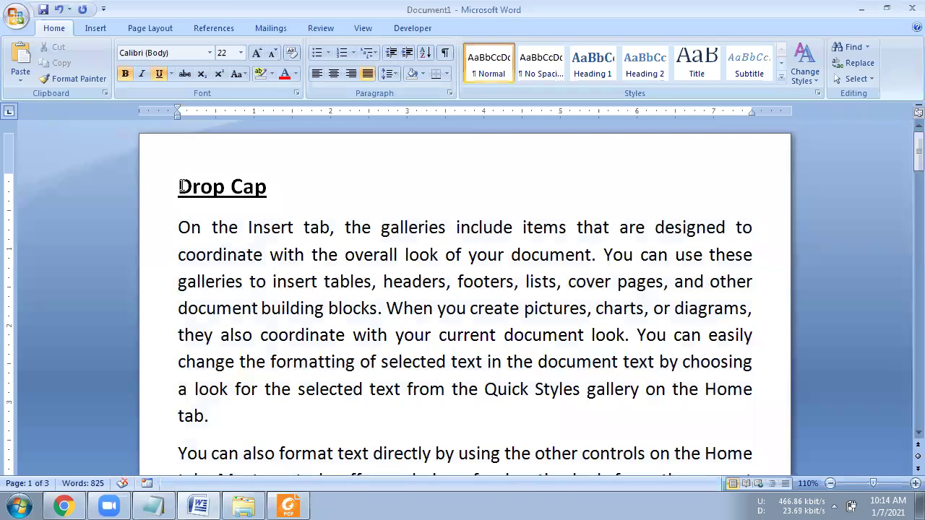
key(ctrl+e)
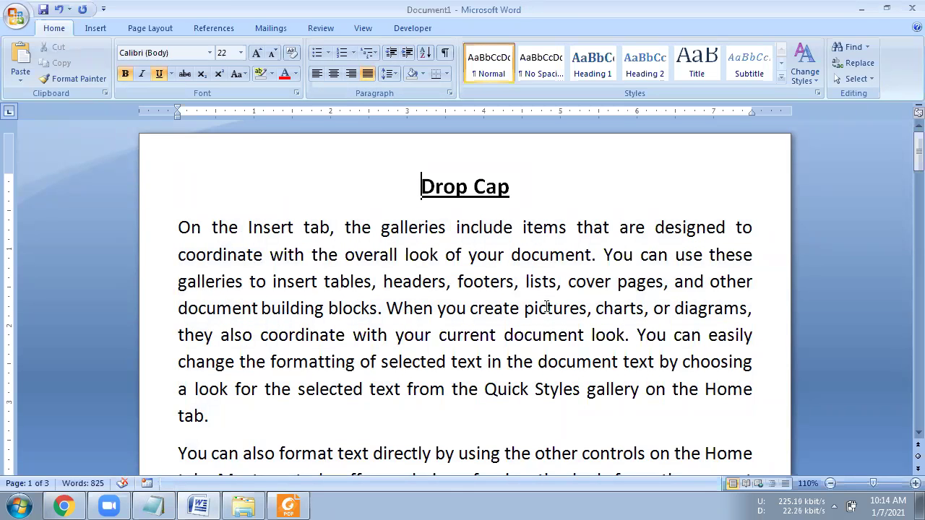
Select the whole first paragraph of sample text.
scroll(547, 308, down, 2)
scroll(548, 309, down, 2)
scroll(546, 308, down, 5)
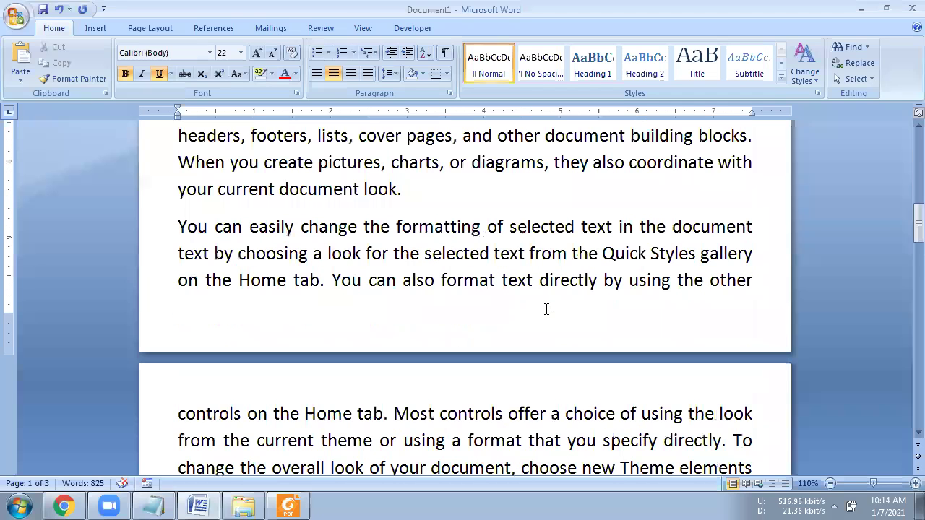
scroll(547, 308, up, 10)
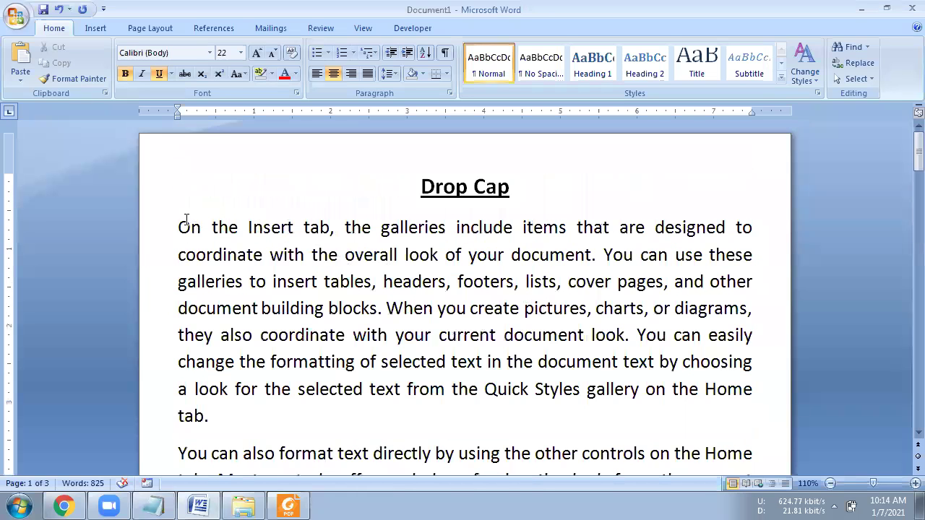
drag(178, 227, 218, 414)
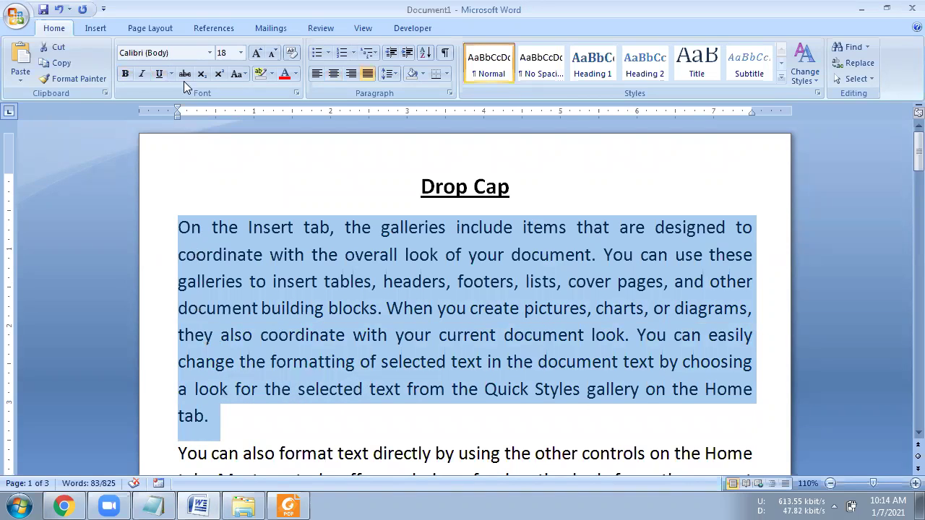
Replace the opening word 'On' with 'The' and apply a Dropped capital T.
click(99, 30)
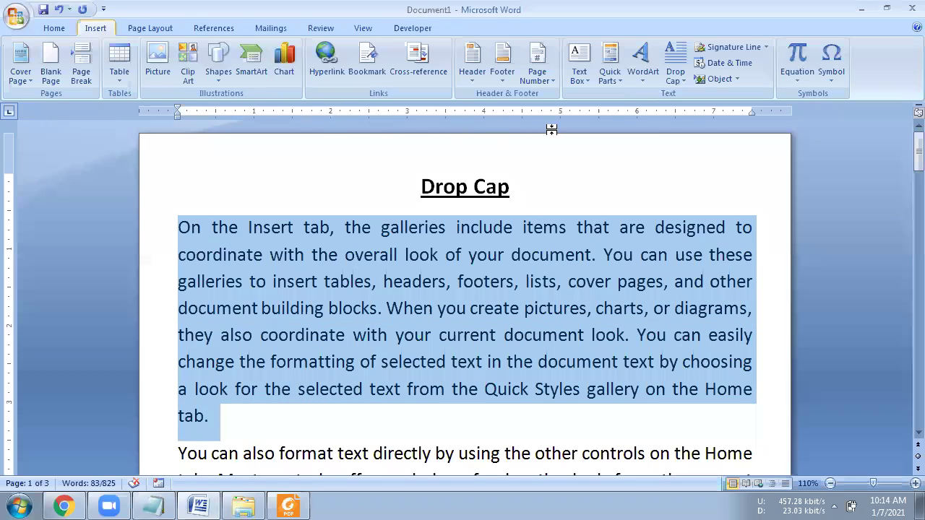
click(685, 85)
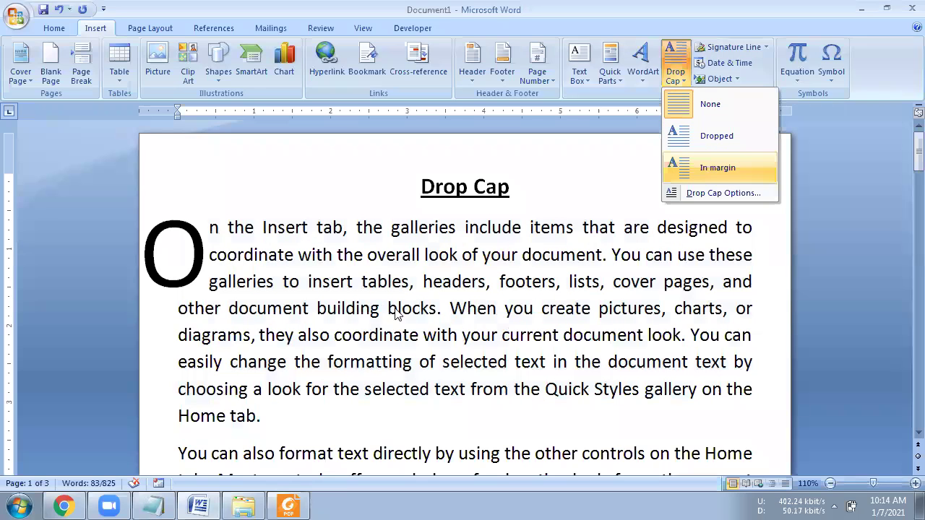
click(181, 227)
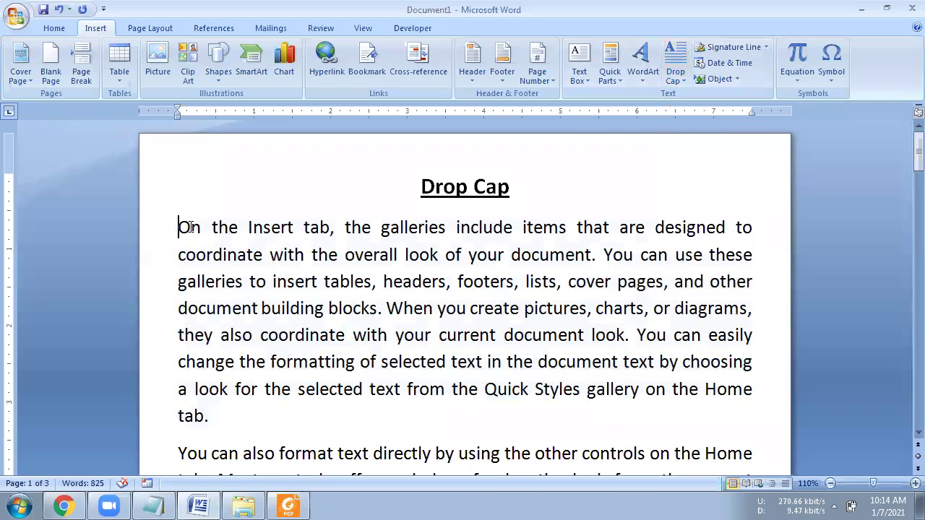
shift+click(197, 229)
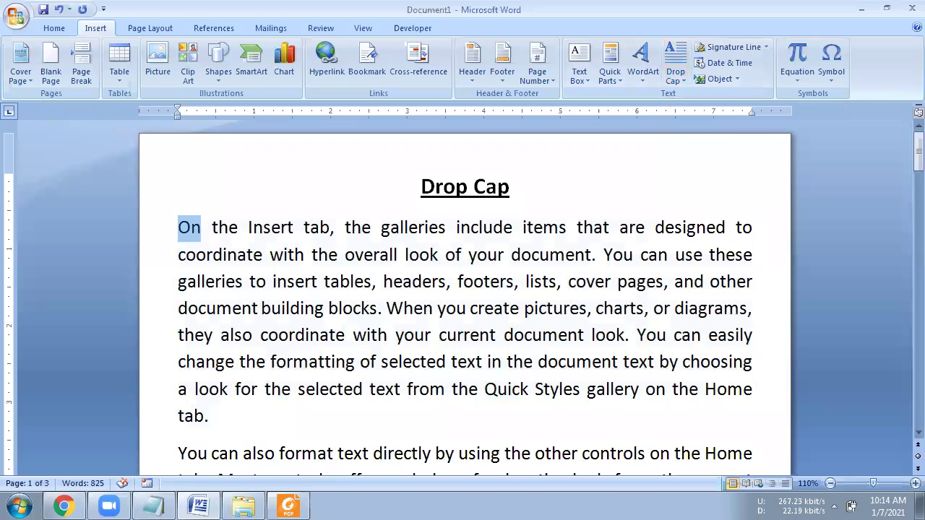
text(The)
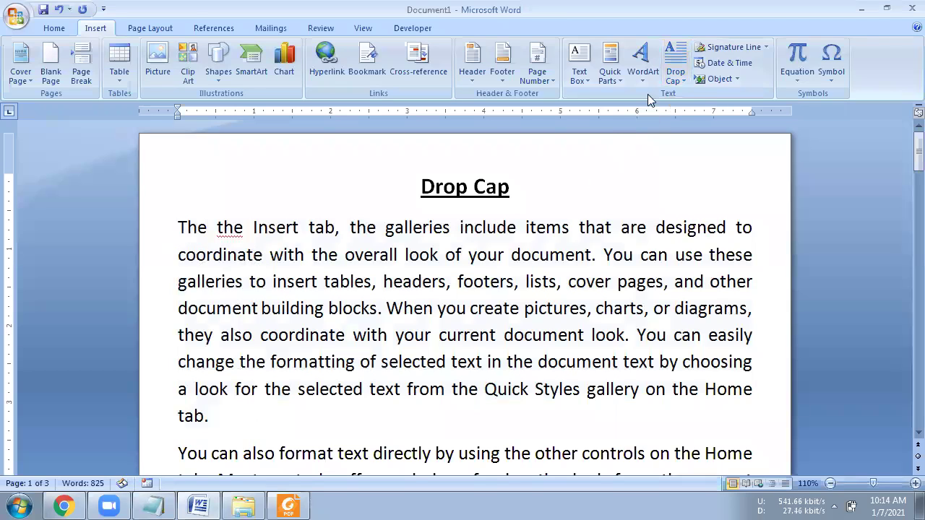
click(675, 69)
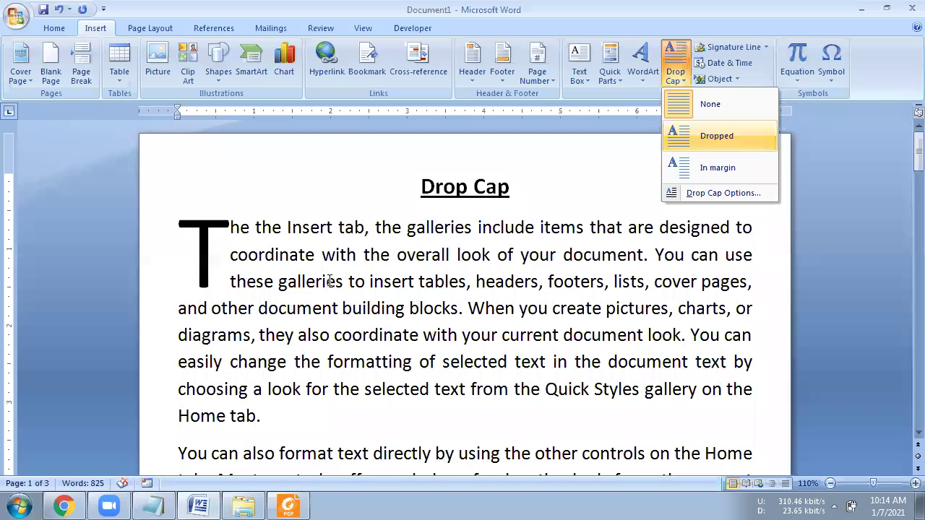
key(Return)
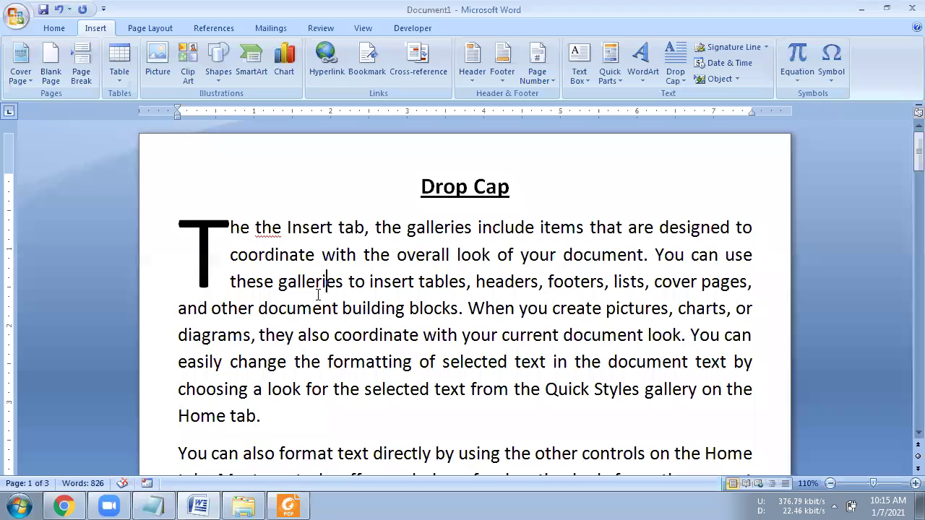
Give the 'To change the looks' paragraph a Dropped capital with 2 lines to drop.
click(833, 484)
click(833, 485)
click(832, 484)
click(833, 485)
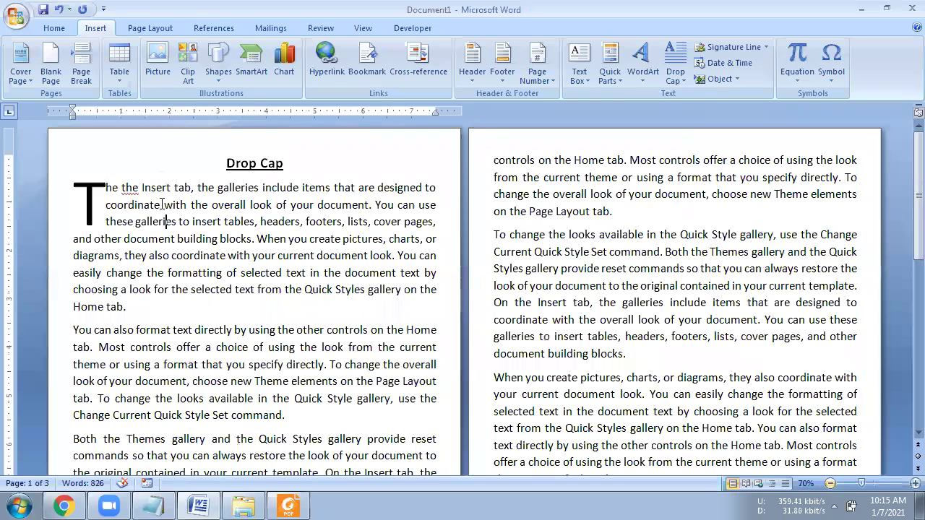
drag(485, 218, 625, 318)
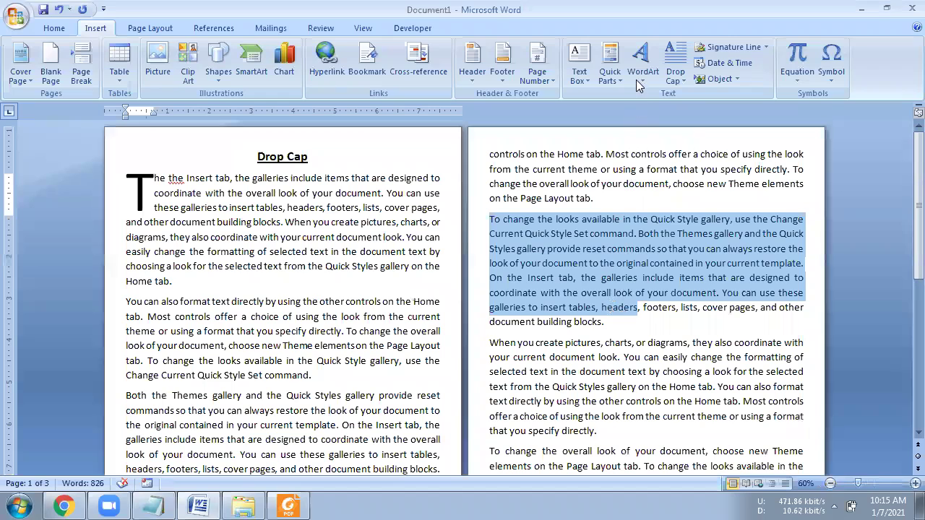
click(675, 71)
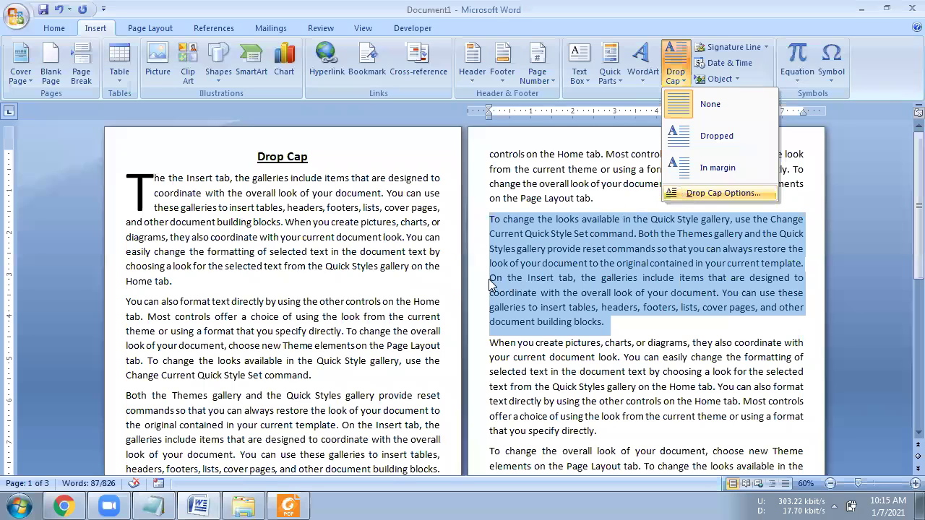
key(Return)
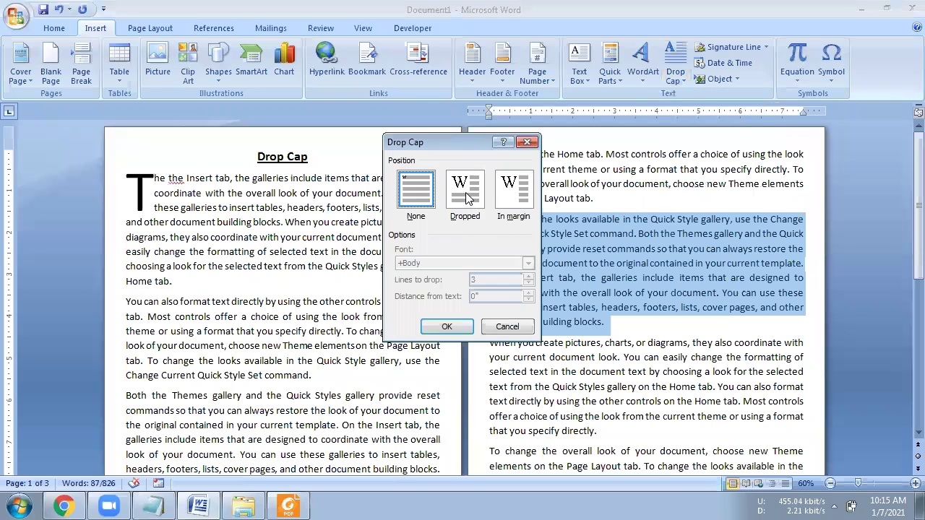
click(529, 284)
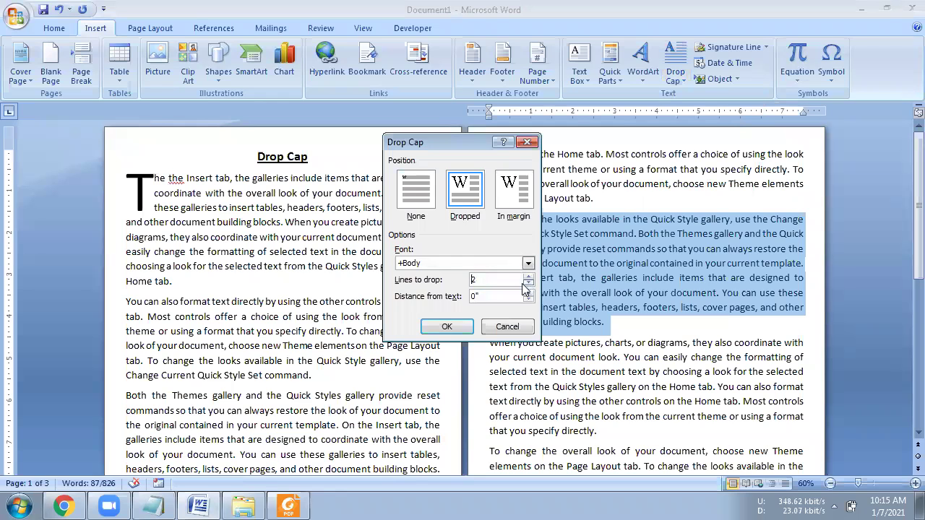
click(446, 327)
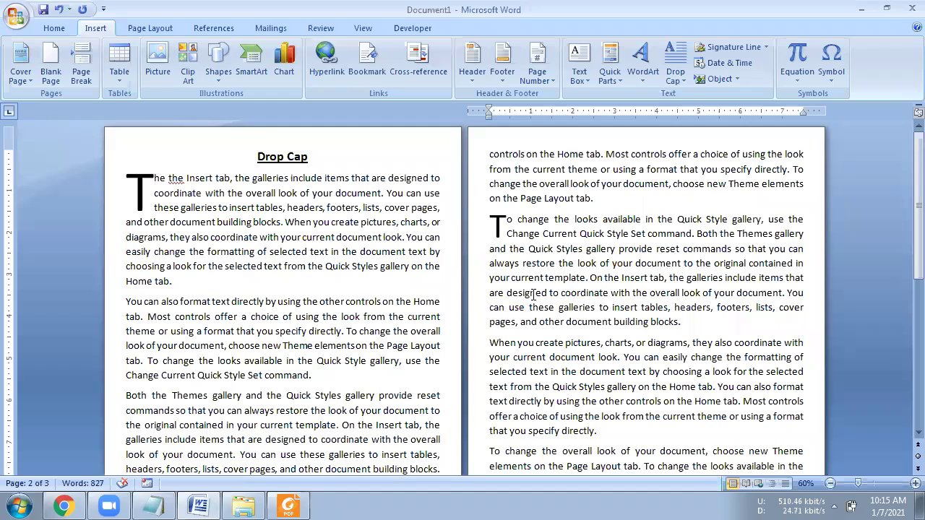
Insert the date in 'January 21' format after 'Page Layout tab.' and place the cursor after it.
click(499, 224)
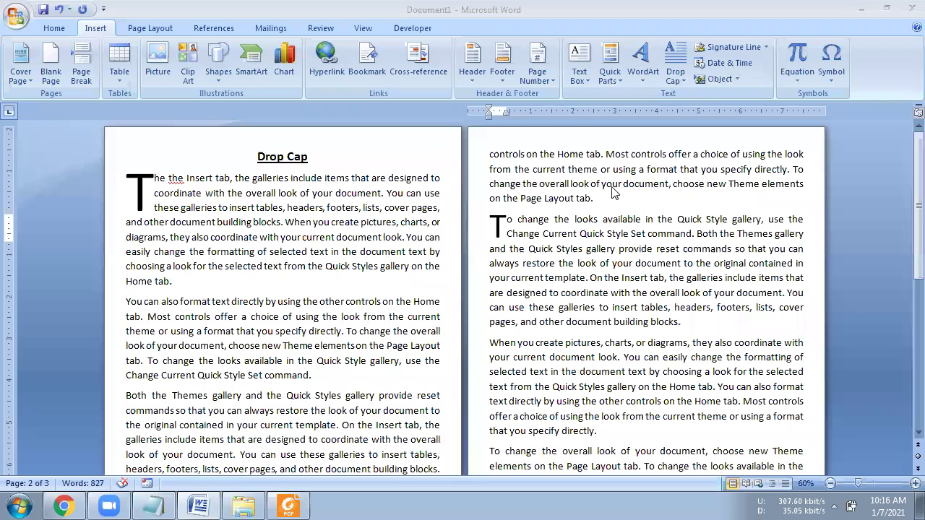
click(730, 65)
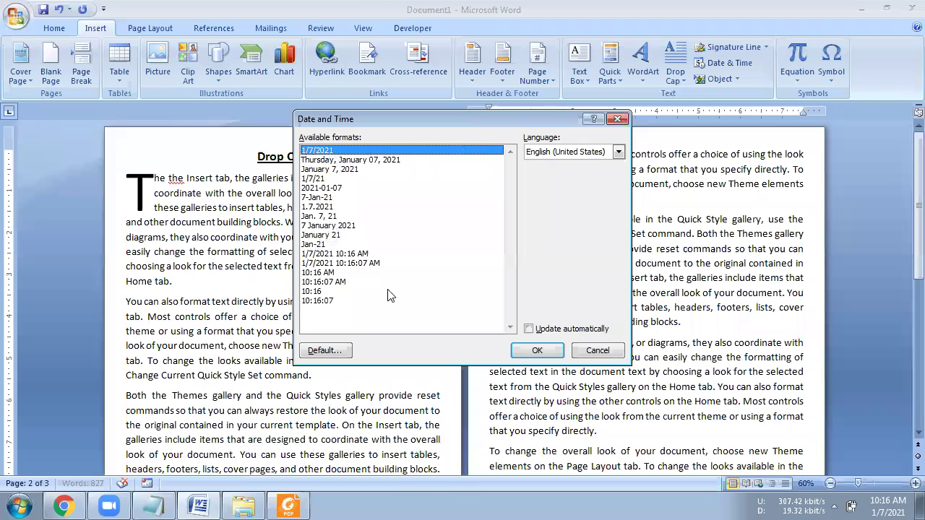
click(549, 350)
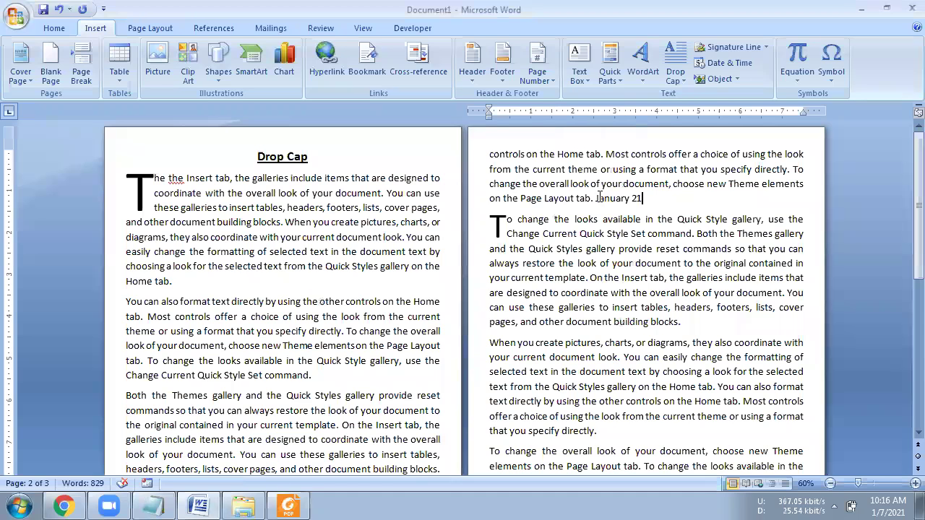
drag(597, 197, 643, 197)
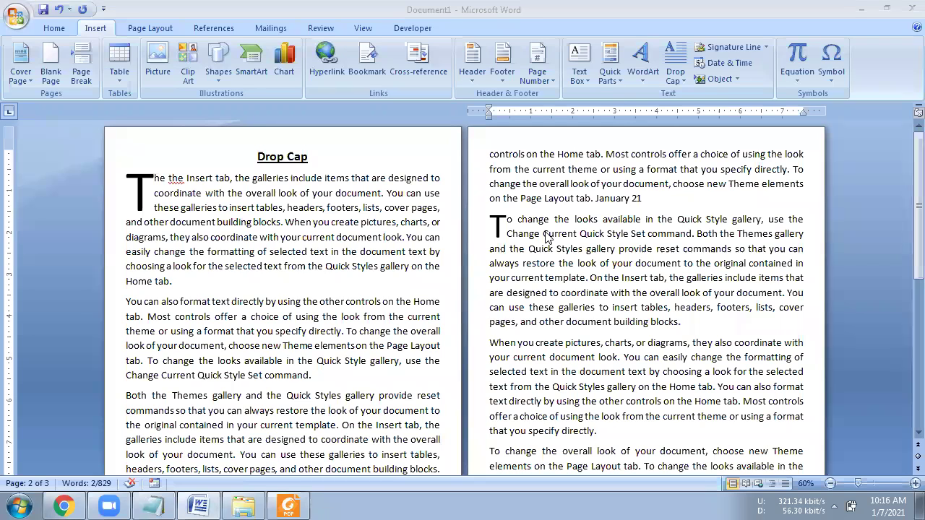
key(ctrl+shift+Left)
key(ctrl+shift+Left)
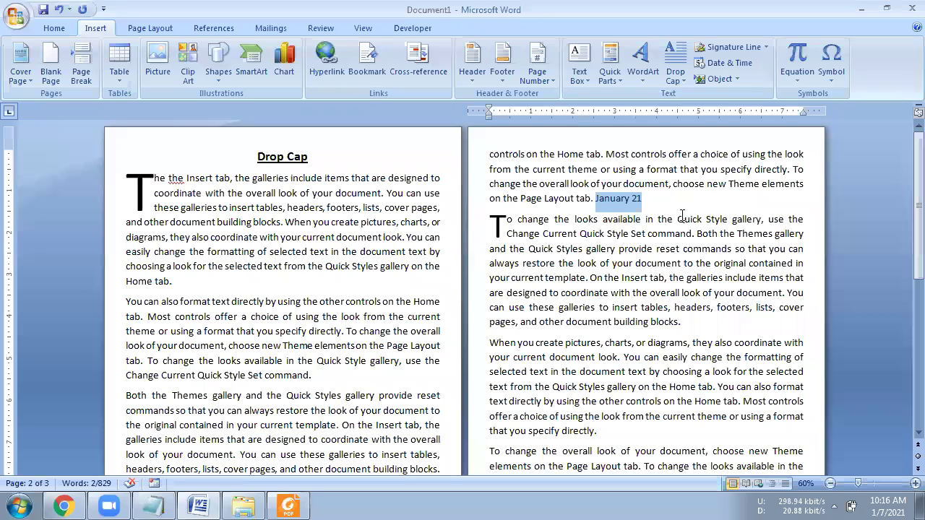
key(Right)
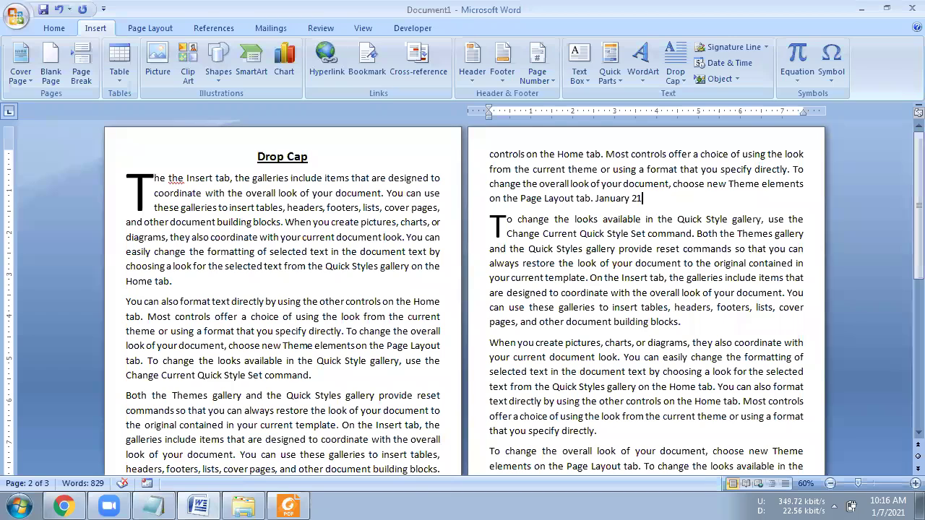
On a new line after the date, add stone-textured WordArt reading 'SAI COLLEGE'.
key(Return)
click(645, 78)
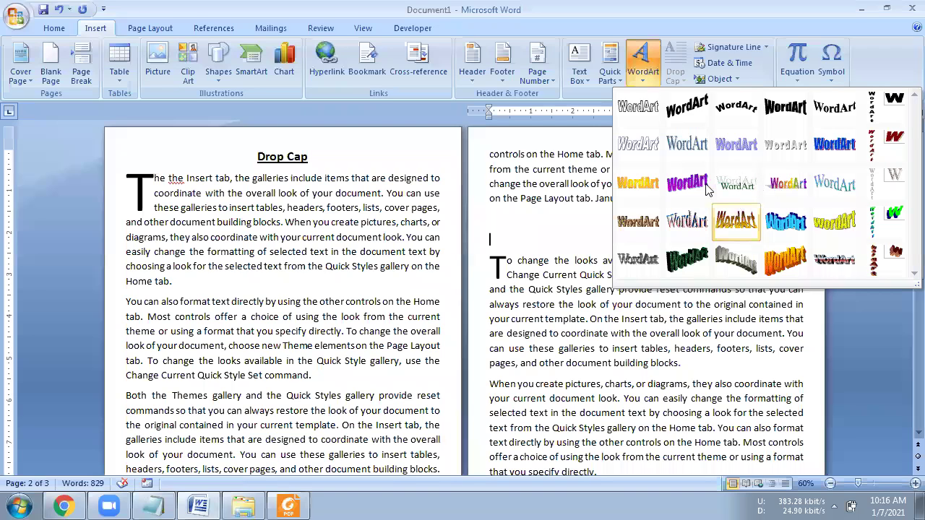
click(641, 224)
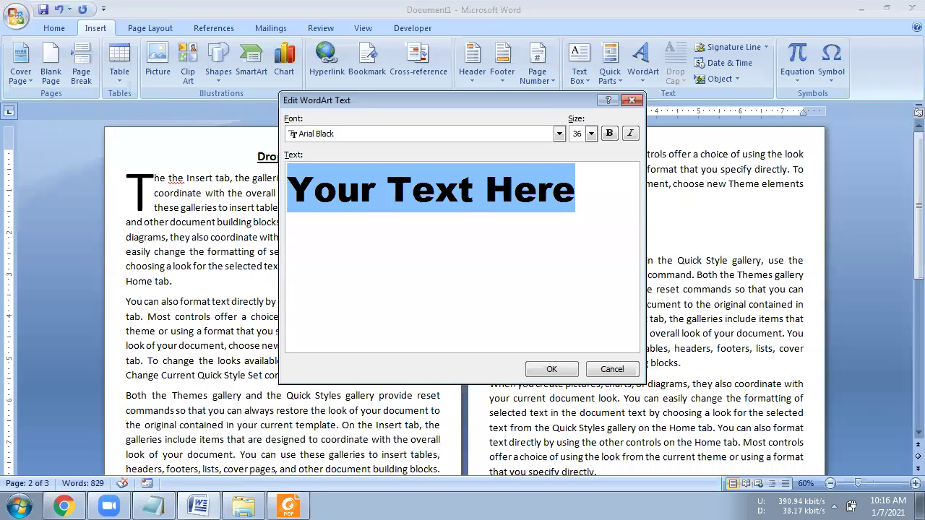
text(SAi)
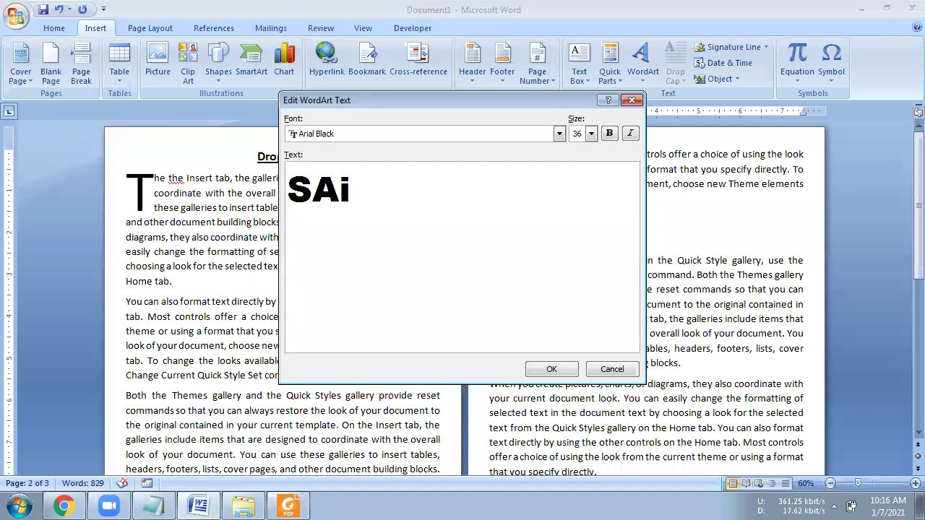
key(BackSpace)
text(I COLLEGE)
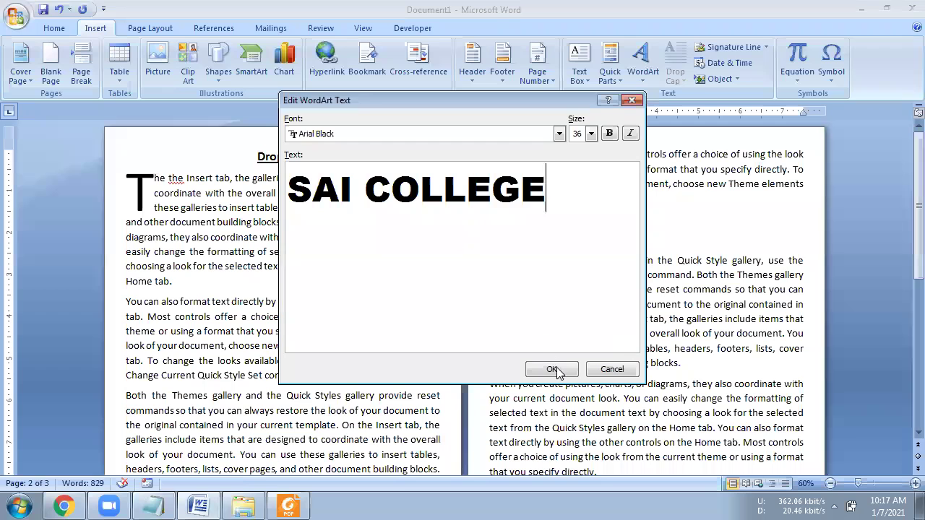
click(553, 370)
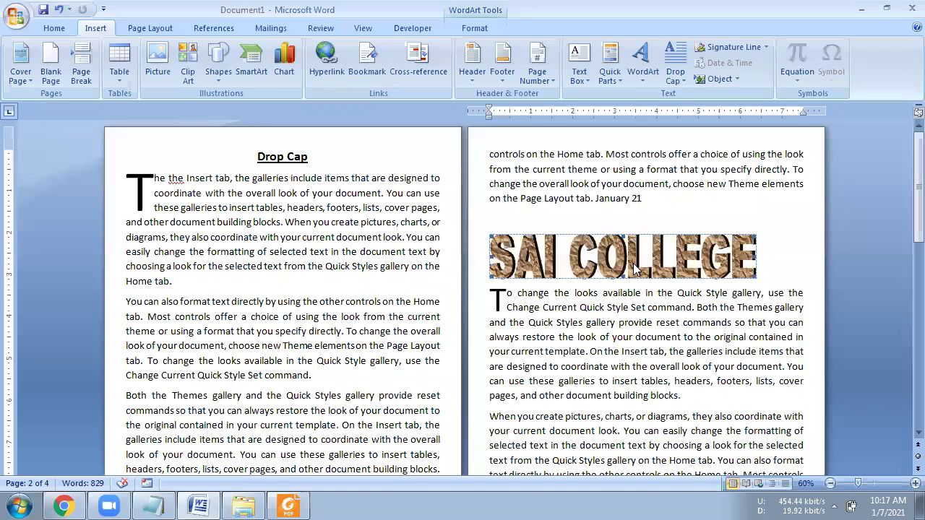
Centre the SAI COLLEGE WordArt with Ctrl+E and switch to the Page Layout ribbon.
key(ctrl+e)
click(630, 307)
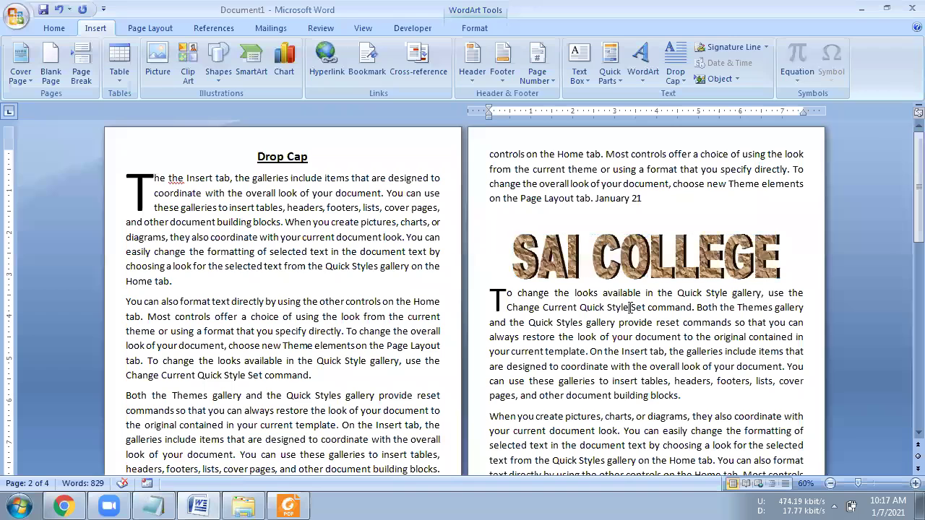
click(639, 276)
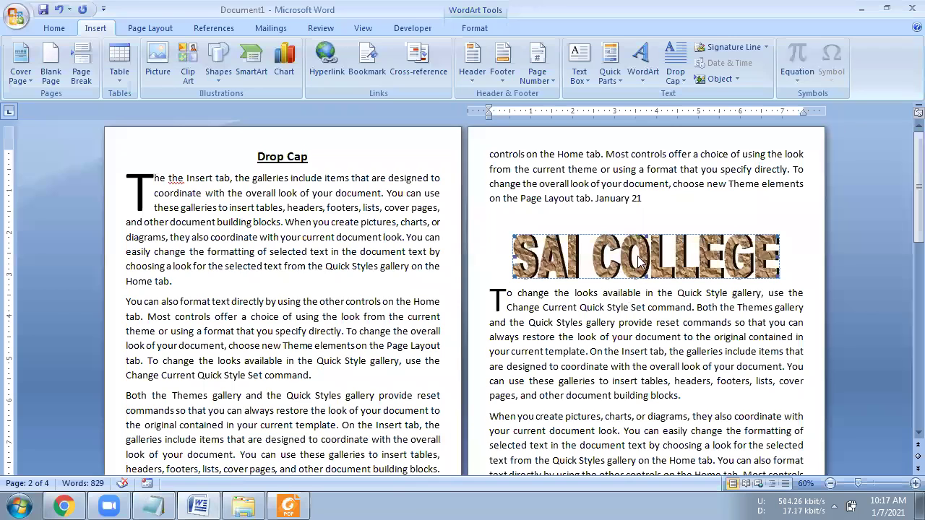
click(624, 213)
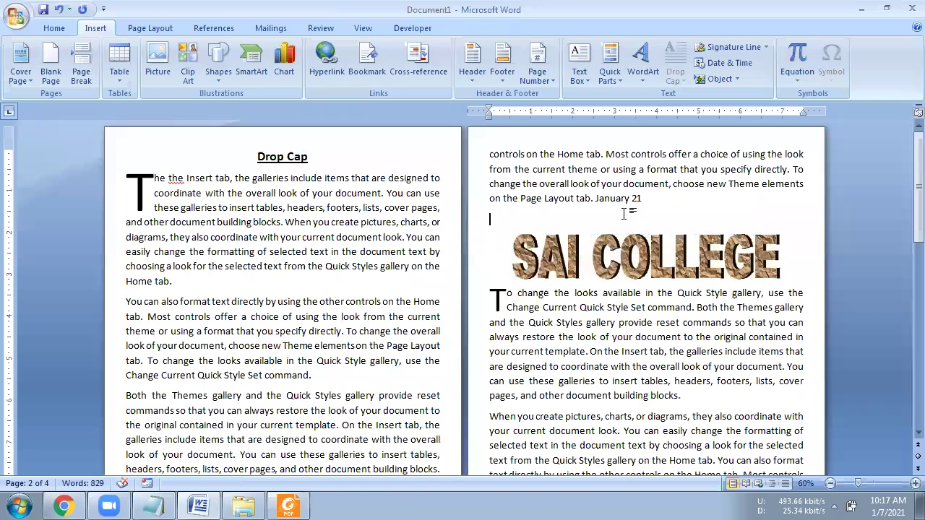
click(634, 260)
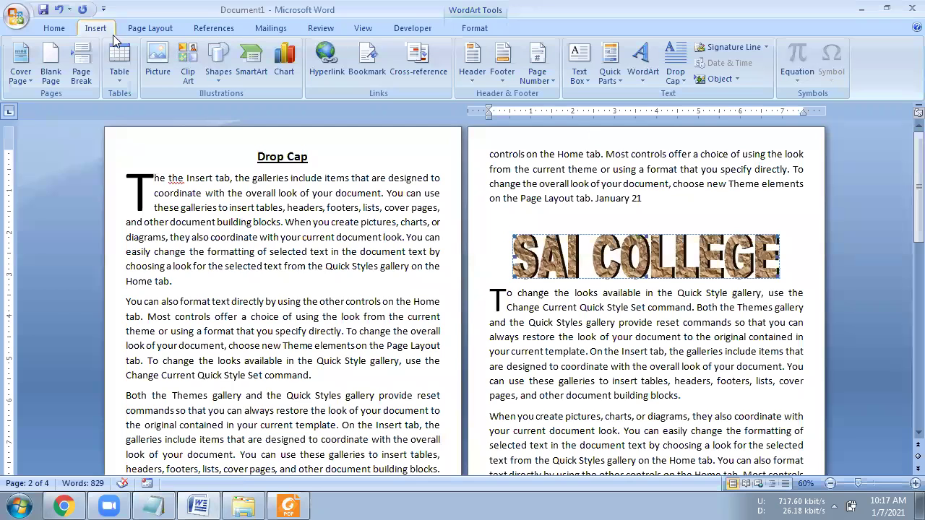
click(712, 325)
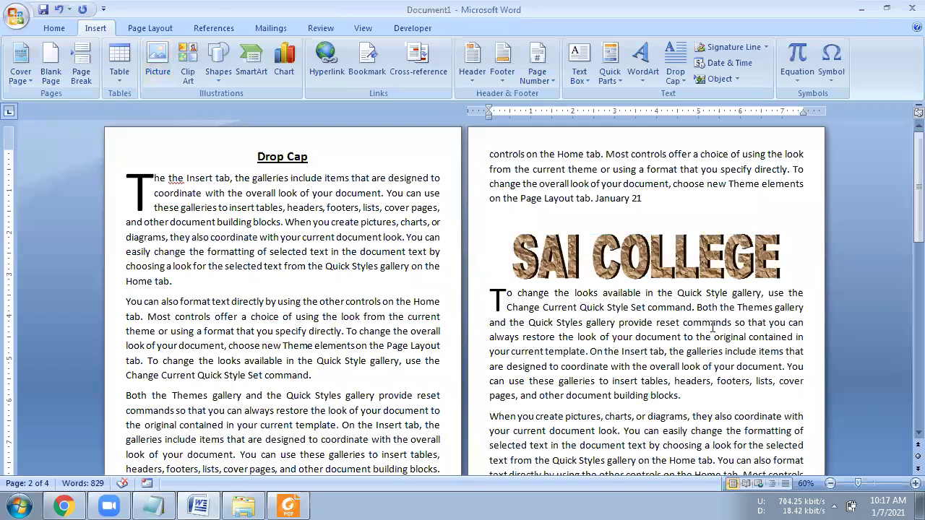
click(160, 28)
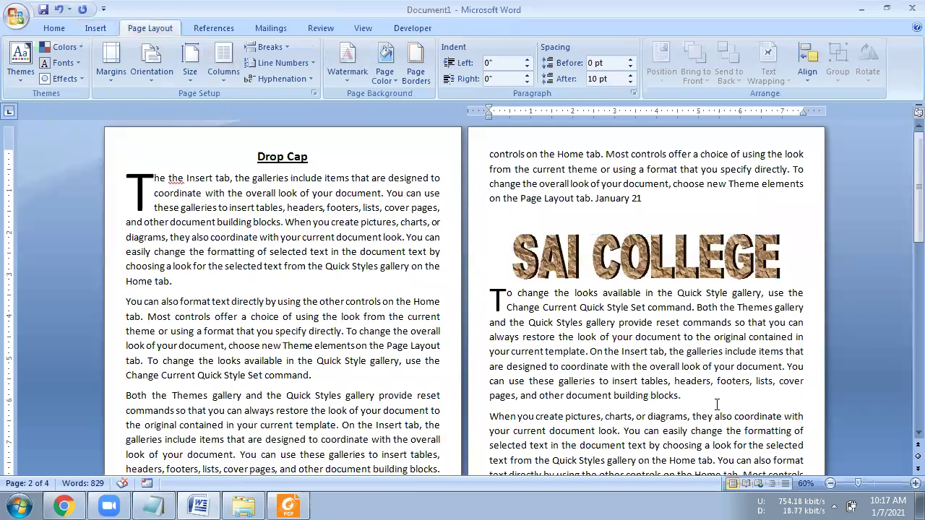